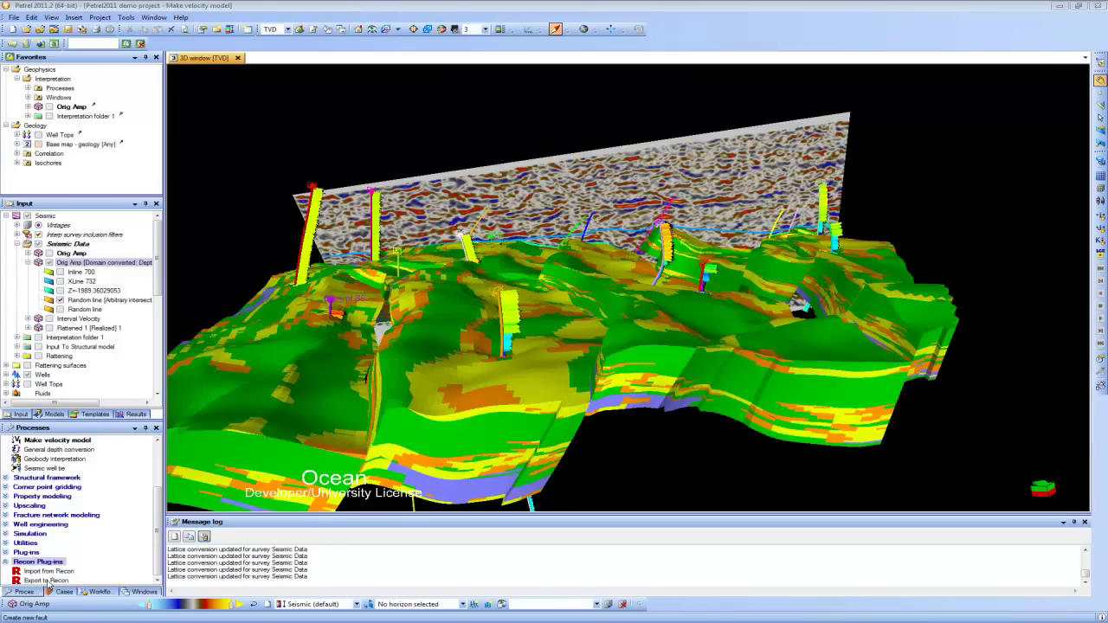
# - Open Petrel's Export to Recon process and browse for the target Recon project folder
pyautogui.click(49, 582)
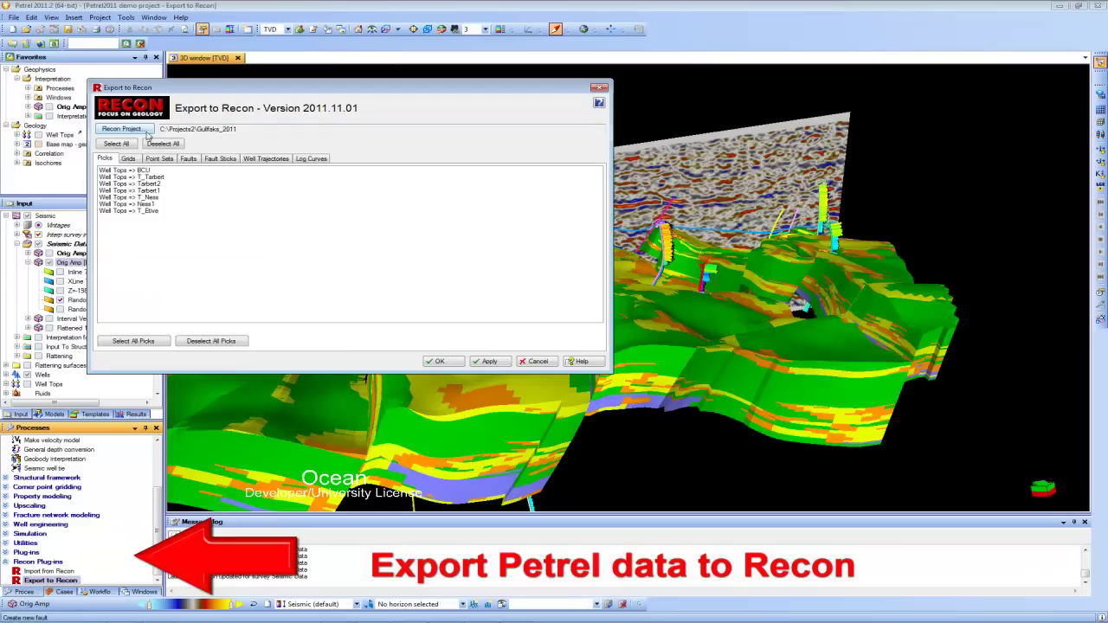
pyautogui.click(134, 131)
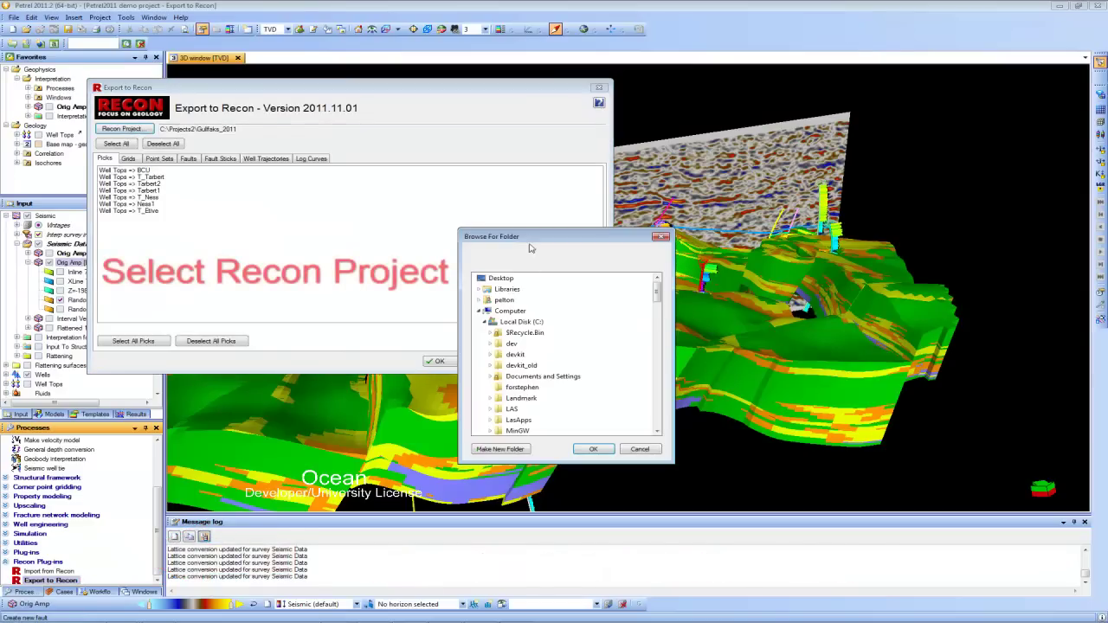
pyautogui.moveTo(530, 238); pyautogui.dragTo(1107, 238)
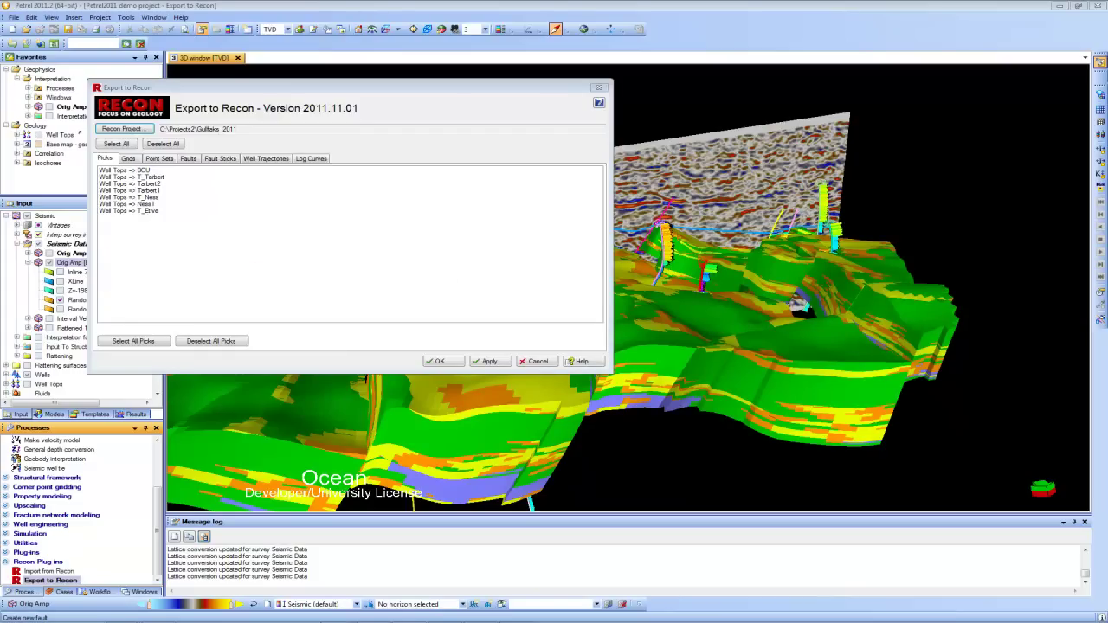
# - Export all well-top picks to the C:\Projects\Gullfaks_Recon project
pyautogui.press('Return')
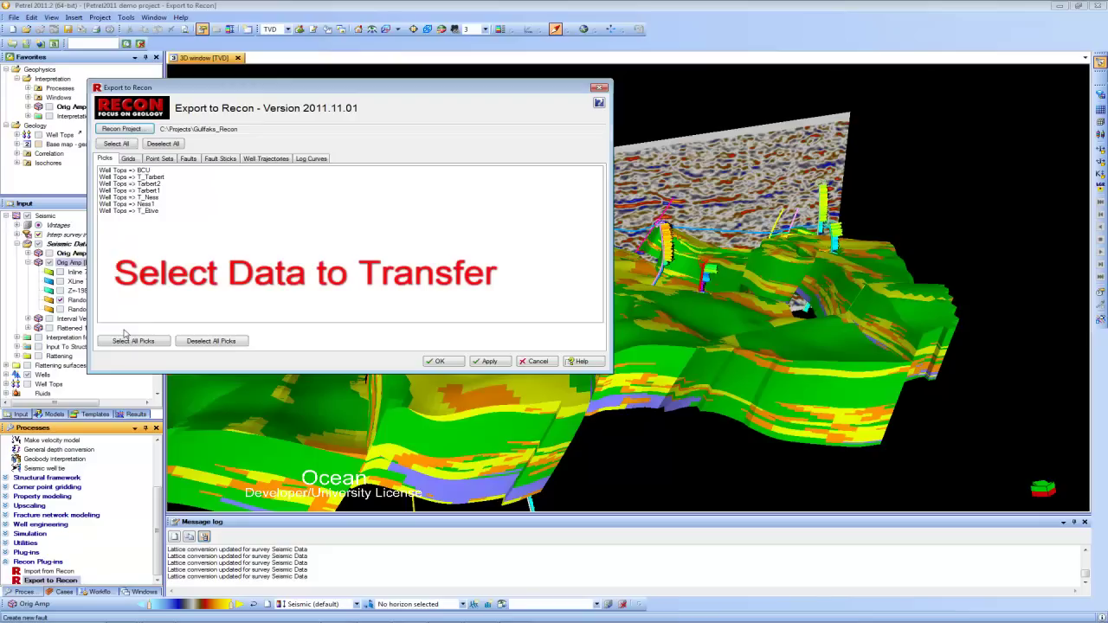
pyautogui.click(117, 144)
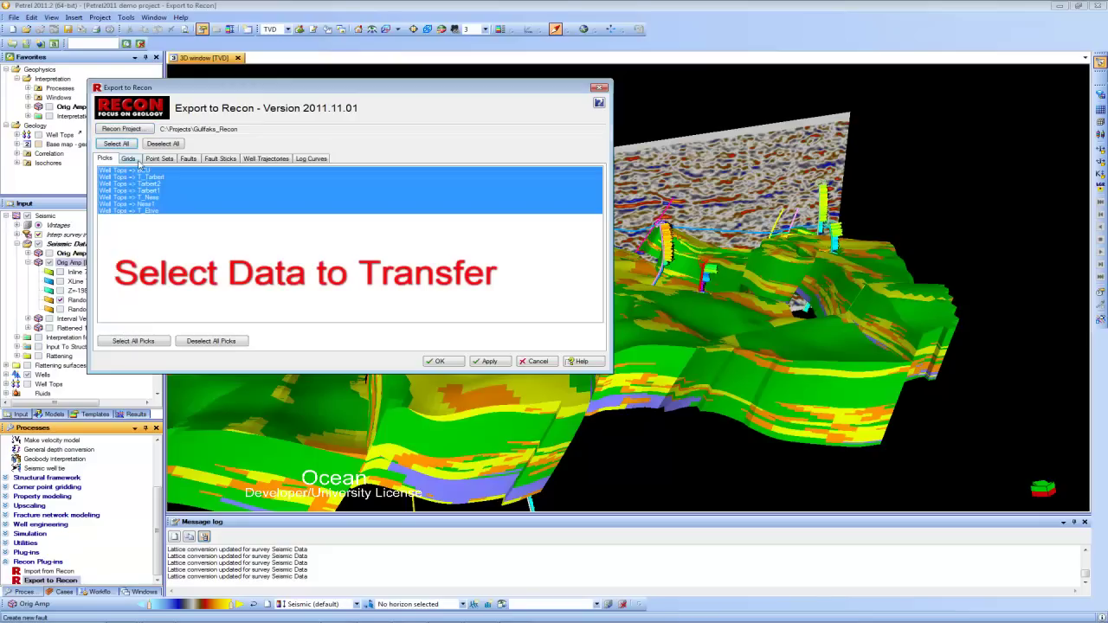
pyautogui.click(437, 361)
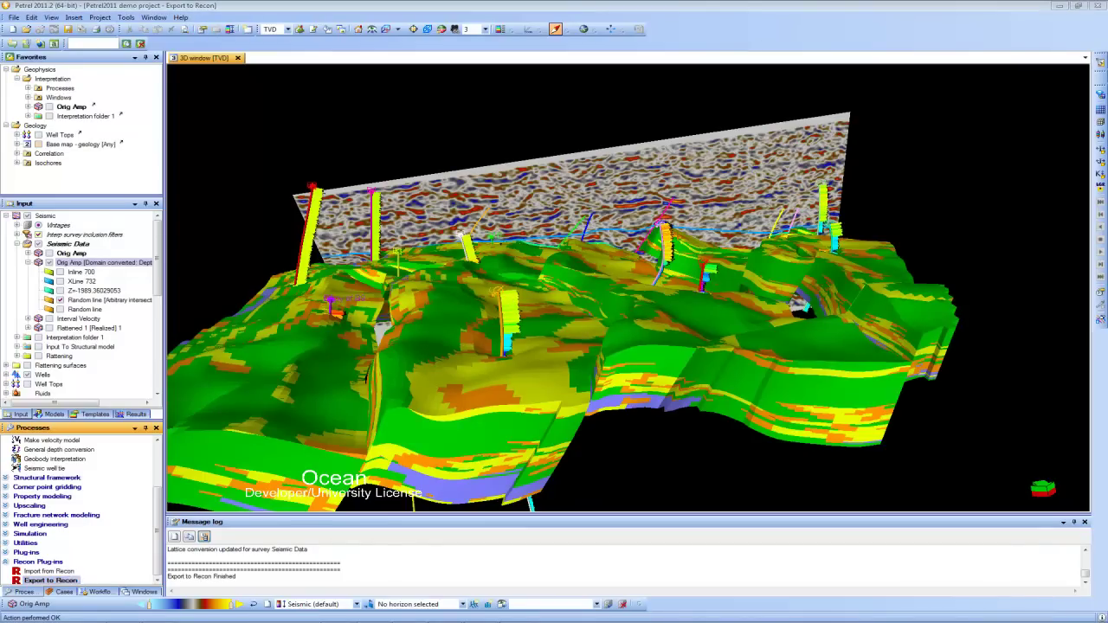
# - Open Gullfaks_Recon in Recon 4.3 with vertical and horizontal units both in meters
pyautogui.moveTo(1091, 139); pyautogui.dragTo(574, 139)
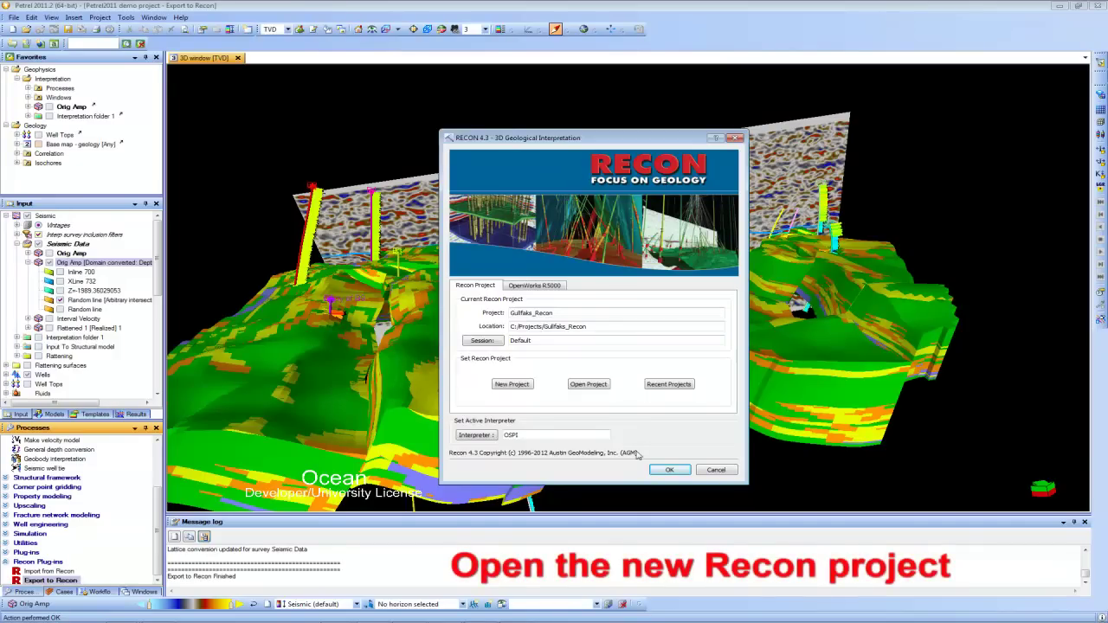
pyautogui.click(660, 471)
pyautogui.click(616, 309)
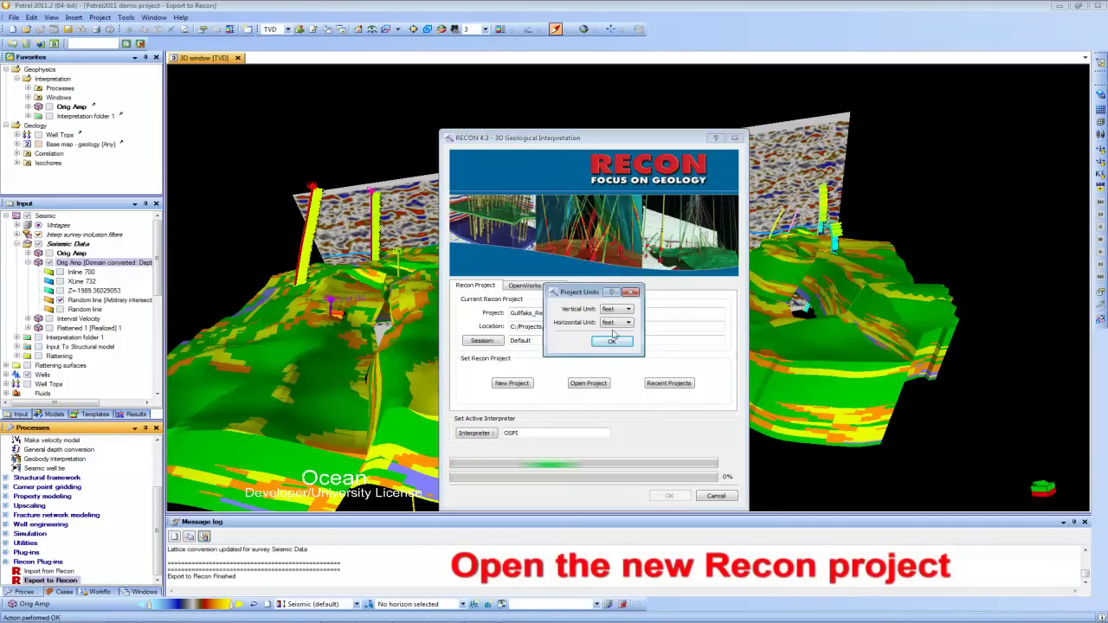
pyautogui.click(611, 329)
pyautogui.click(616, 322)
pyautogui.click(611, 342)
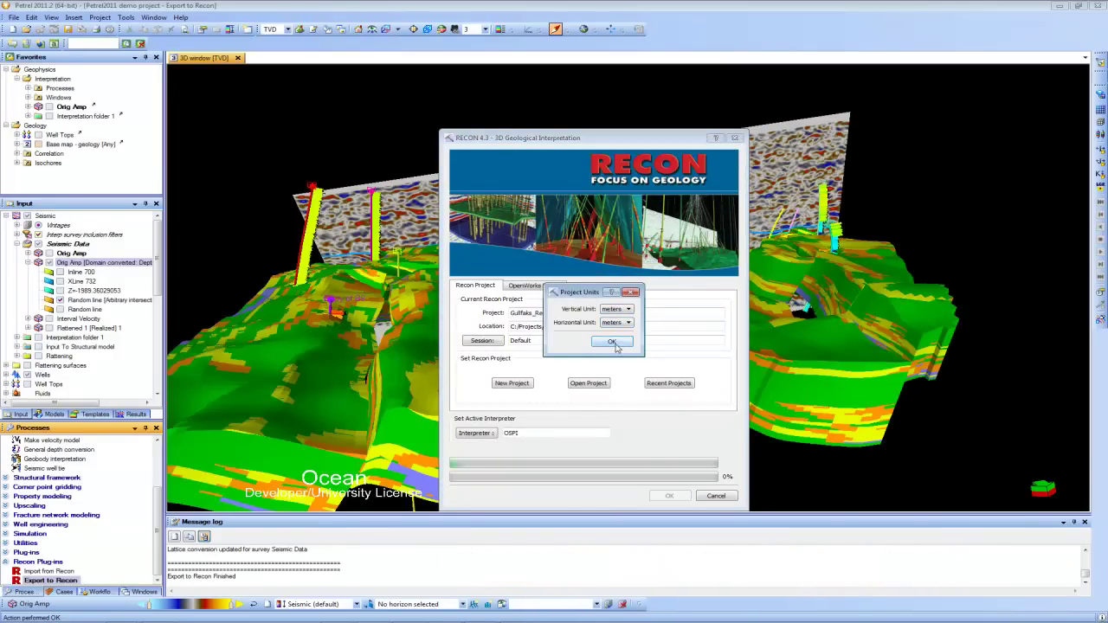
pyautogui.click(612, 343)
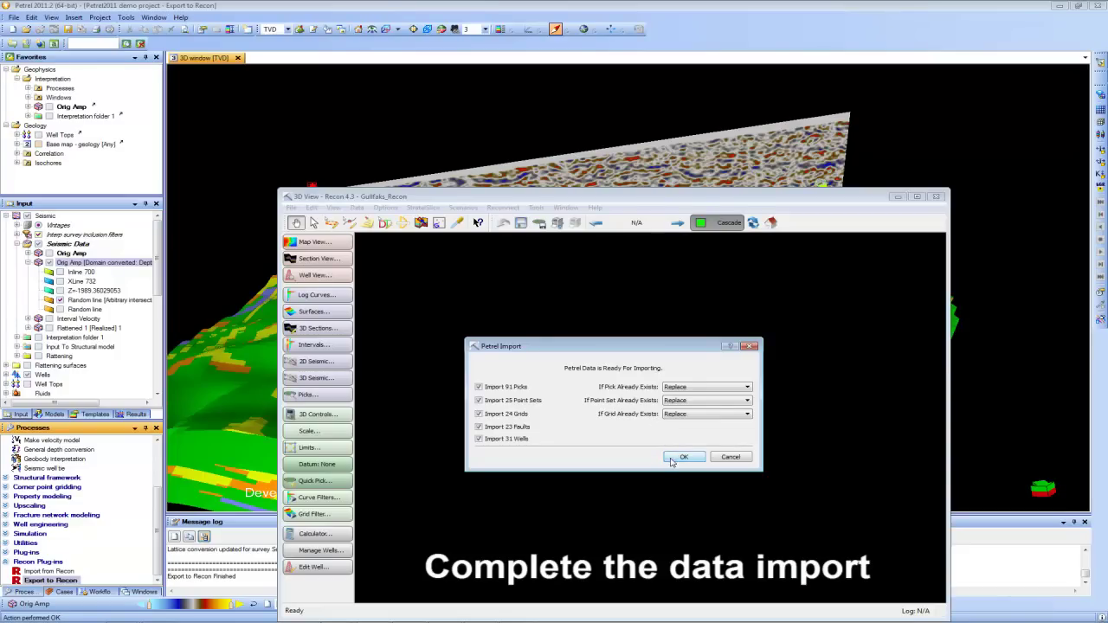
# - Run the Petrel Import with all items checked and Replace, then dismiss the completion message
pyautogui.click(674, 459)
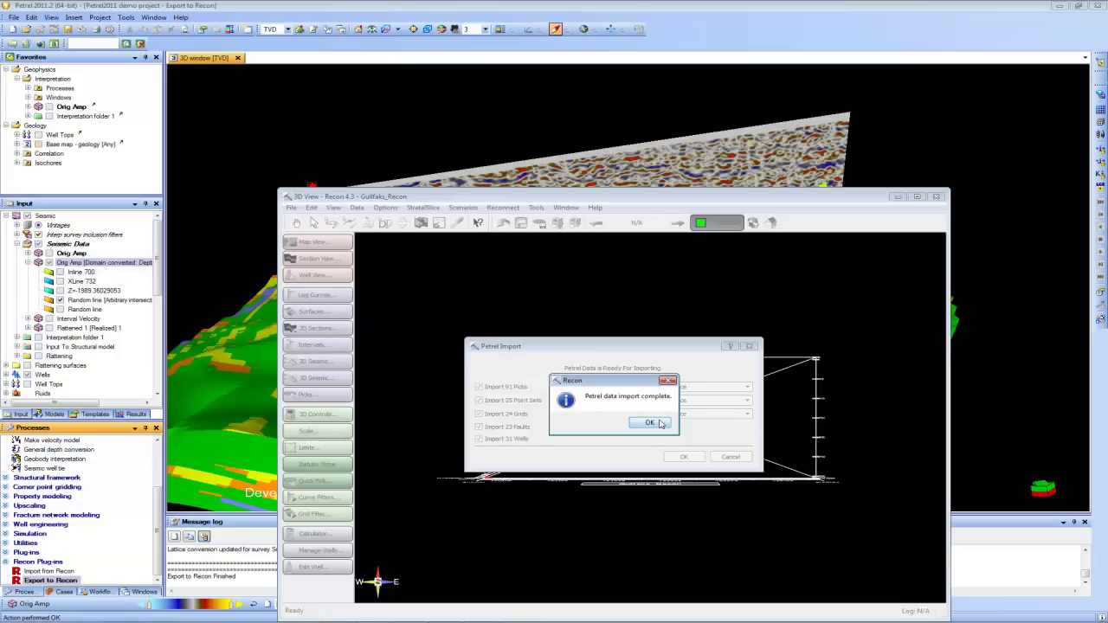
pyautogui.click(660, 424)
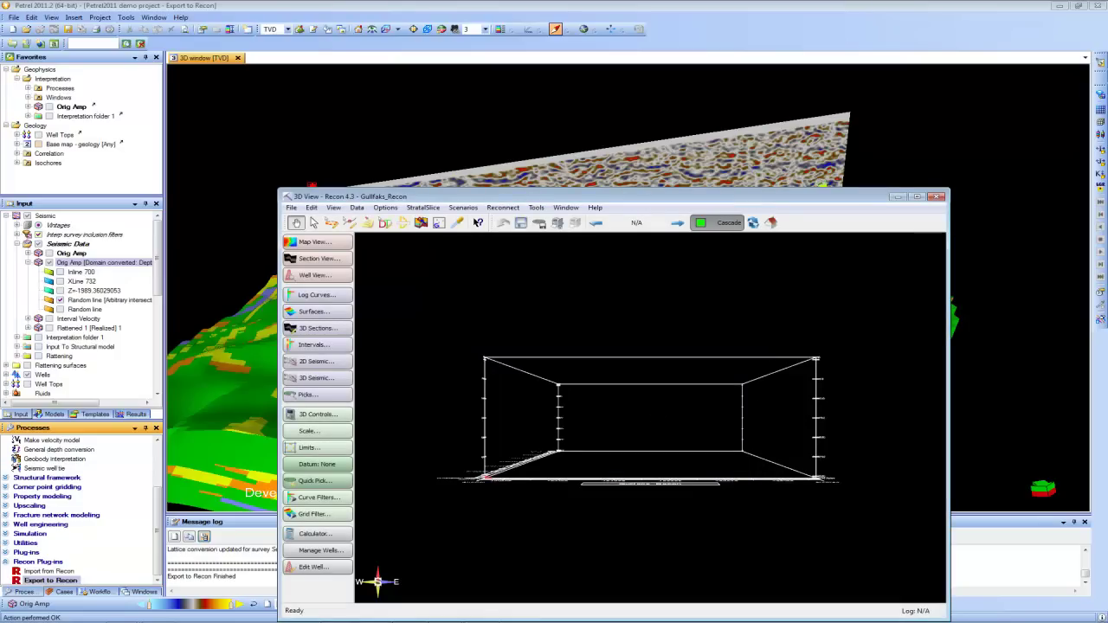
# - Select every well in the map view and display them in the 3D view
pyautogui.click(314, 242)
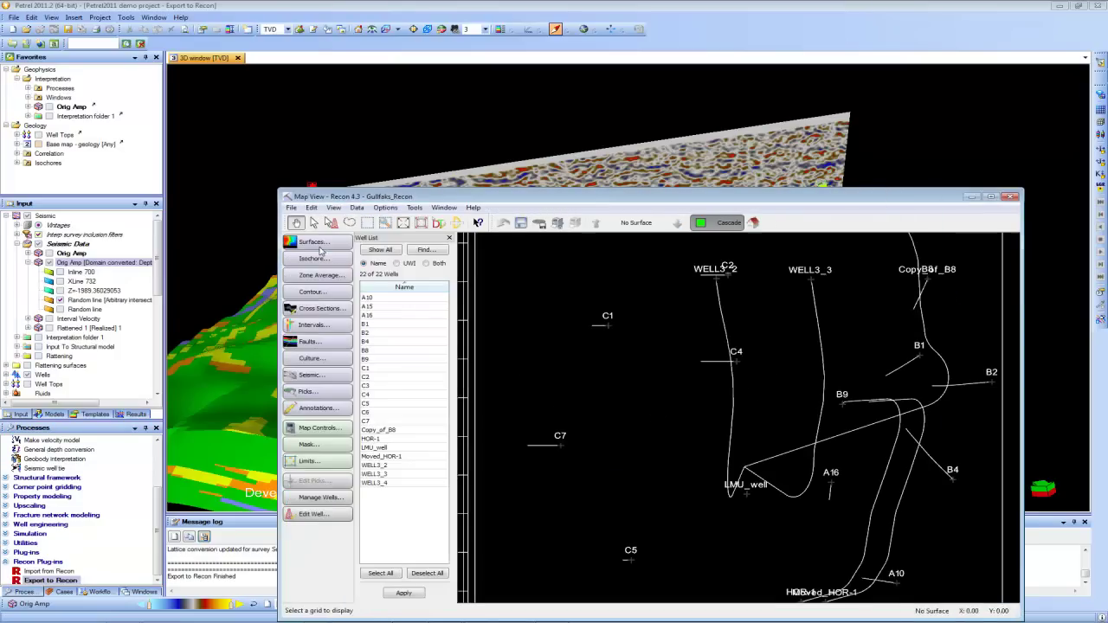
pyautogui.moveTo(599, 193)
pyautogui.mouseDown()
pyautogui.moveTo(457, 55)
pyautogui.moveTo(0, 104)
pyautogui.mouseUp()
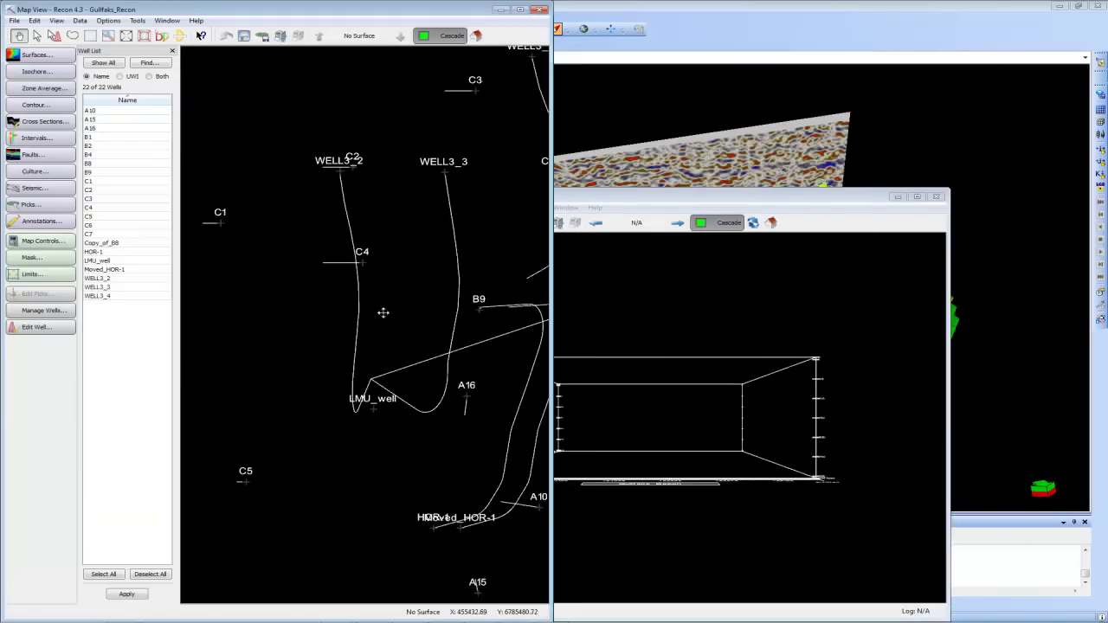
pyautogui.click(99, 574)
pyautogui.click(127, 596)
pyautogui.click(880, 480)
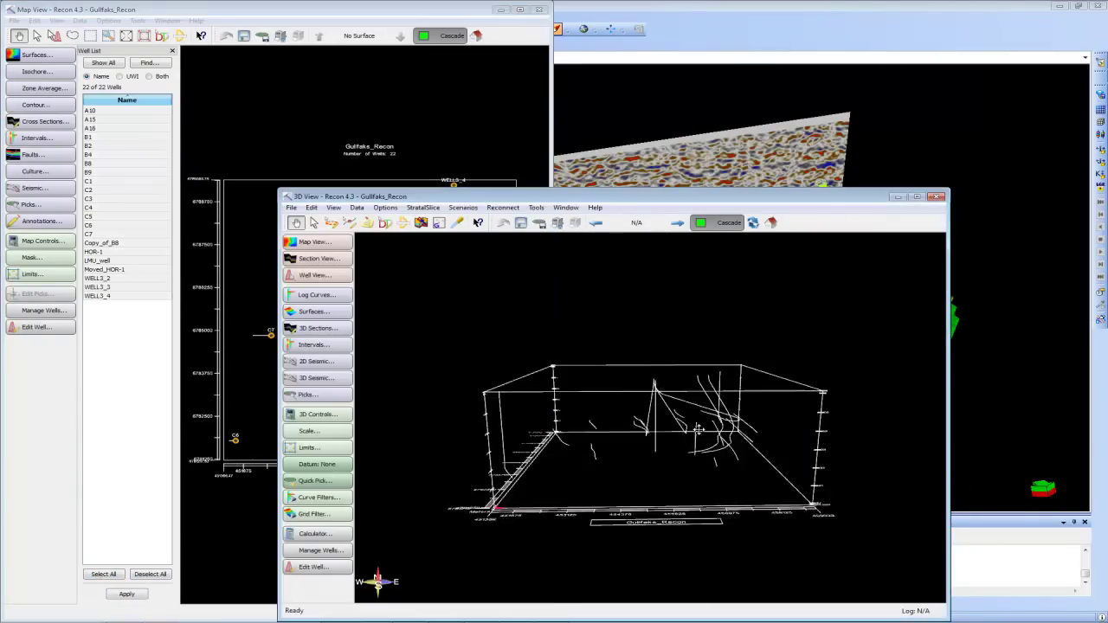
# - Turn on 3D display of all seven surface picks
pyautogui.click(314, 394)
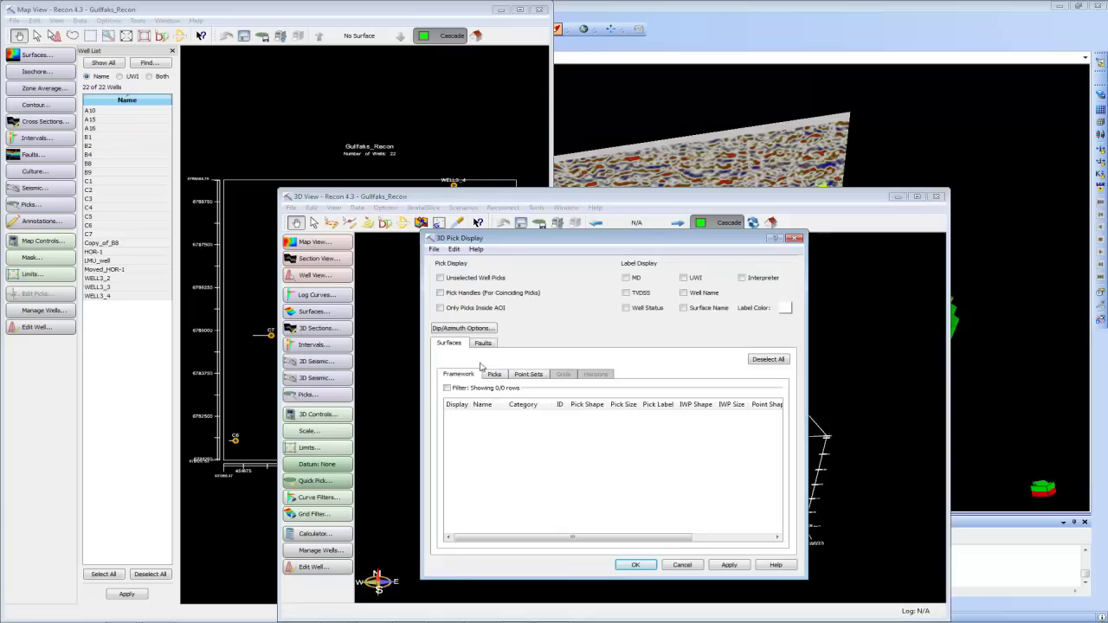
pyautogui.click(494, 374)
pyautogui.click(466, 405)
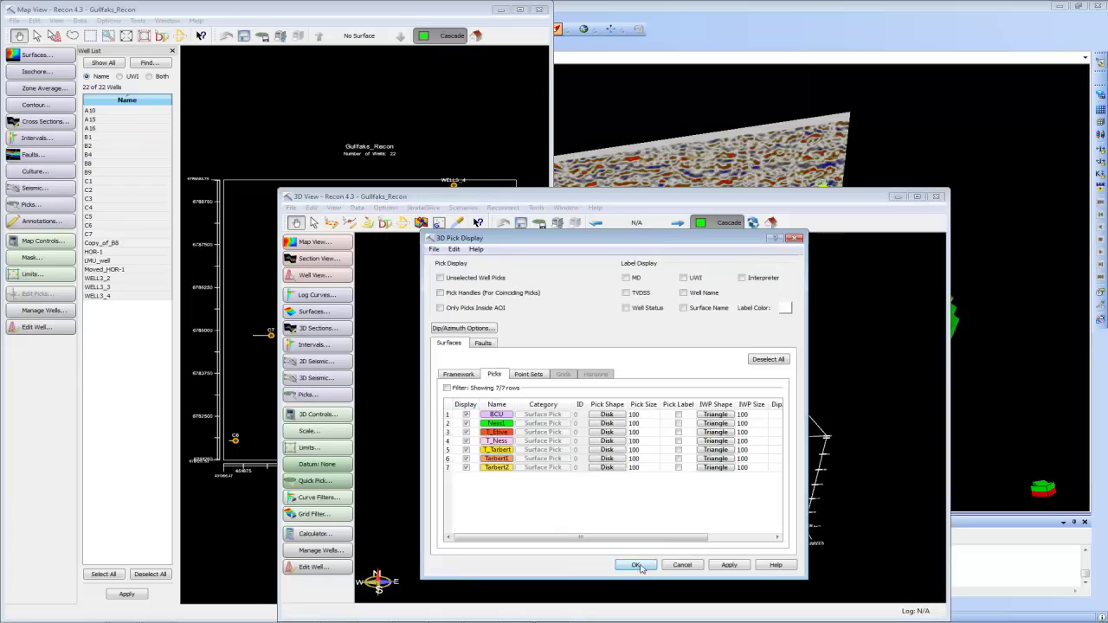
pyautogui.click(637, 565)
pyautogui.scroll(5, 601, 342)
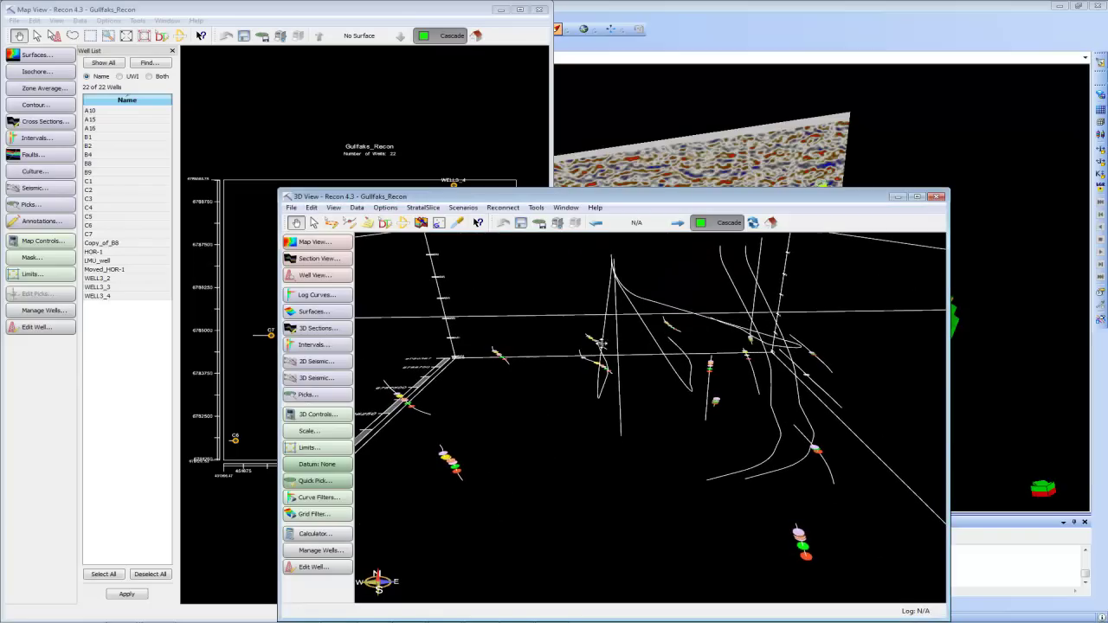
# - Show the GAMMA log curve on the 3D wells with a 0 to 200 display range
pyautogui.click(316, 294)
pyautogui.click(443, 346)
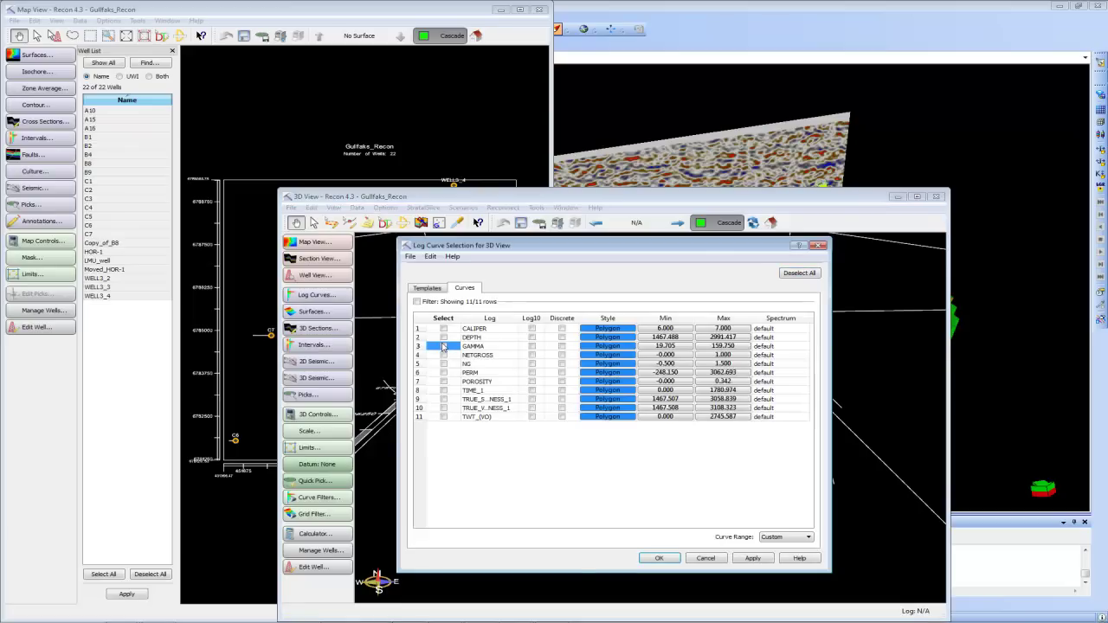
pyautogui.click(655, 348)
pyautogui.click(658, 426)
pyautogui.click(652, 464)
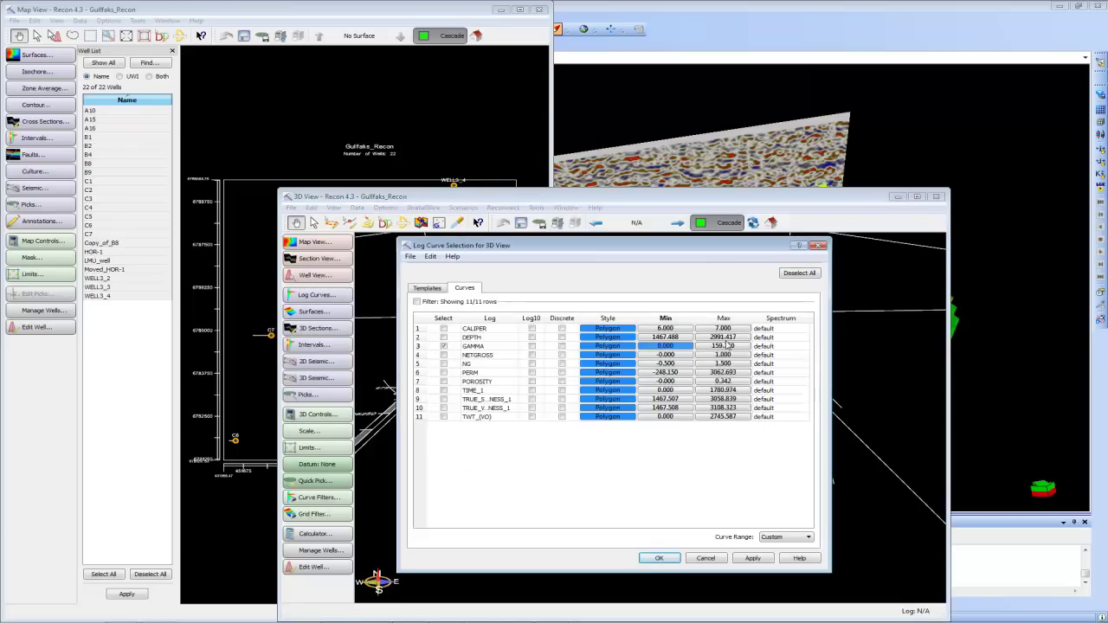
pyautogui.click(727, 346)
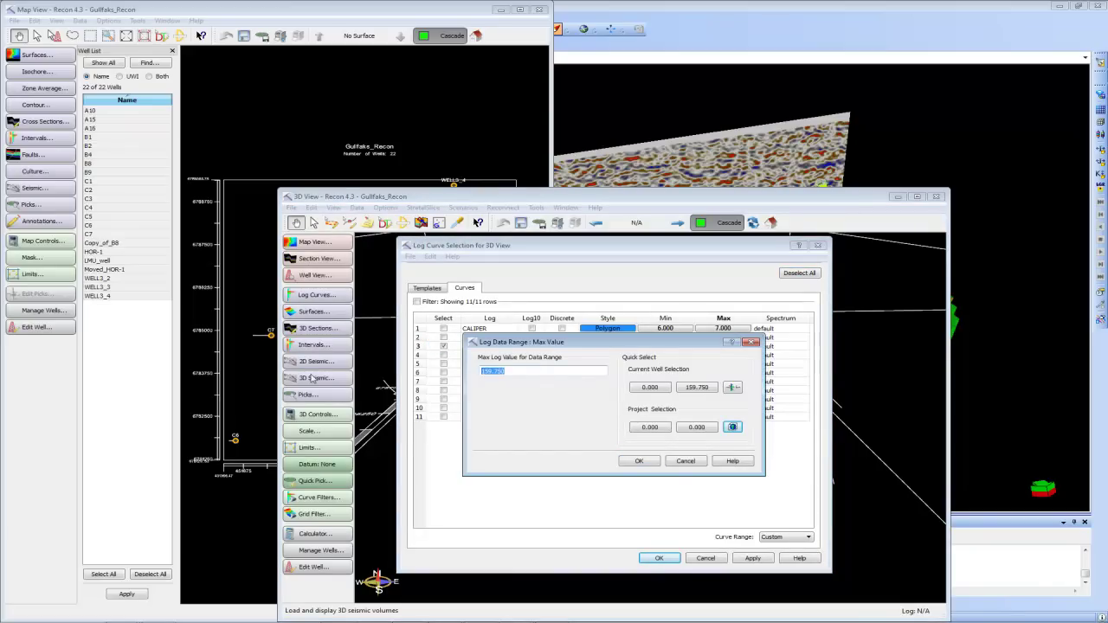
pyautogui.write('200')
pyautogui.press('Return')
pyautogui.click(659, 558)
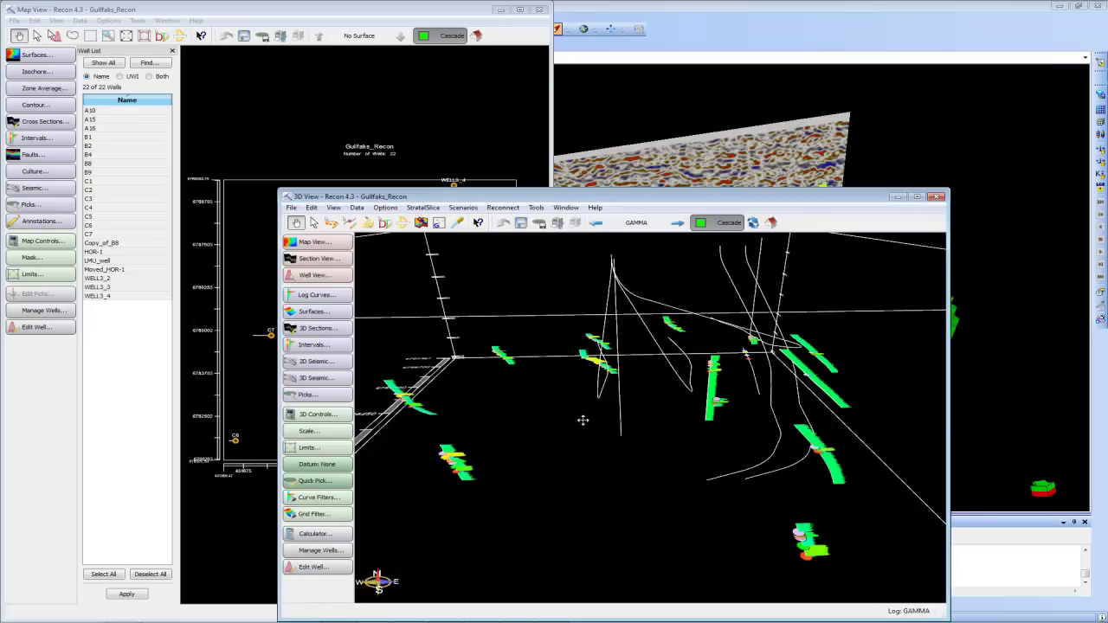
# - Rotate the 3D scene to inspect the surfaces, faults and seismic panel
pyautogui.moveTo(584, 372)
pyautogui.mouseDown()
pyautogui.moveTo(635, 413)
pyautogui.moveTo(546, 390)
pyautogui.mouseUp()
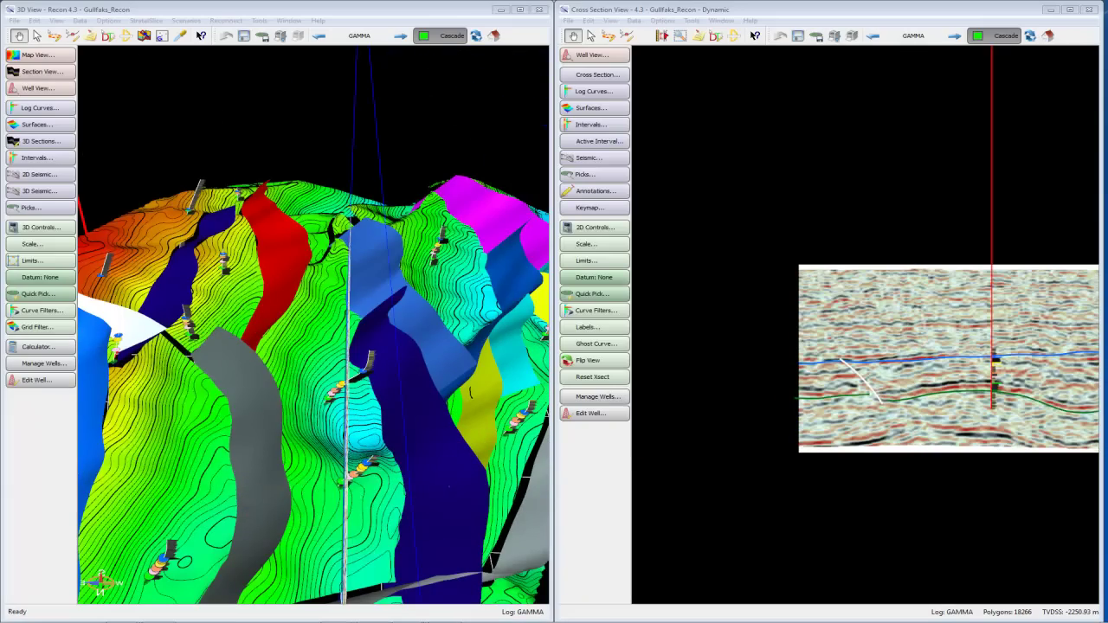
pyautogui.moveTo(485, 347)
pyautogui.mouseDown()
pyautogui.moveTo(411, 354)
pyautogui.moveTo(843, 364)
pyautogui.moveTo(720, 365)
pyautogui.mouseUp()
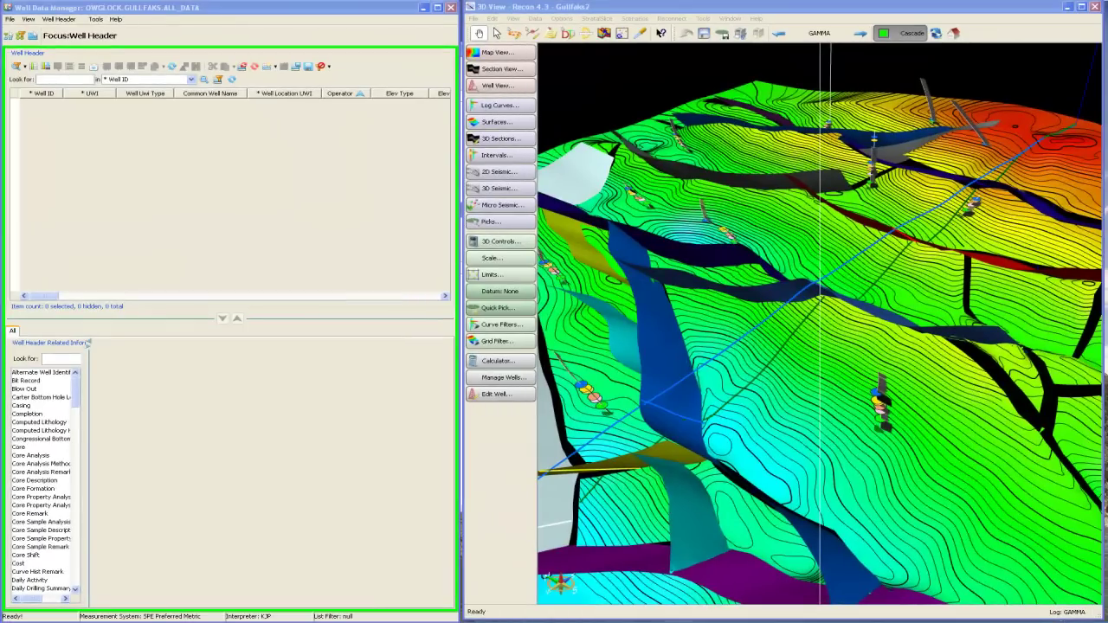
# - Connect Reconnect R5000 to OpenWorks system owglock, project GULLFAKS, with an interpreter selected
pyautogui.click(672, 18)
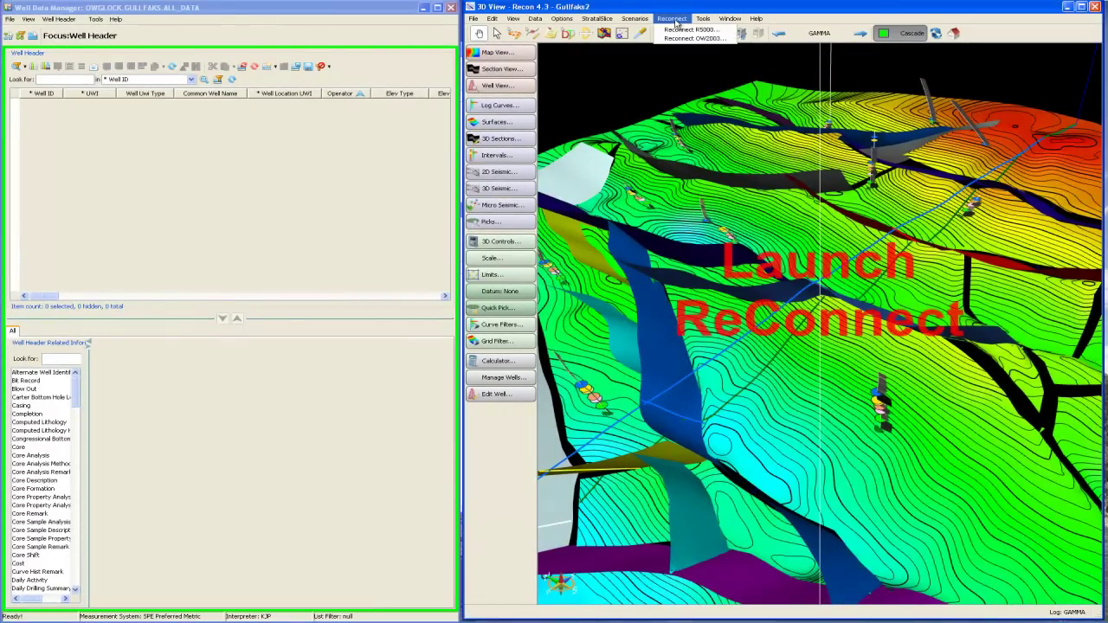
pyautogui.click(679, 29)
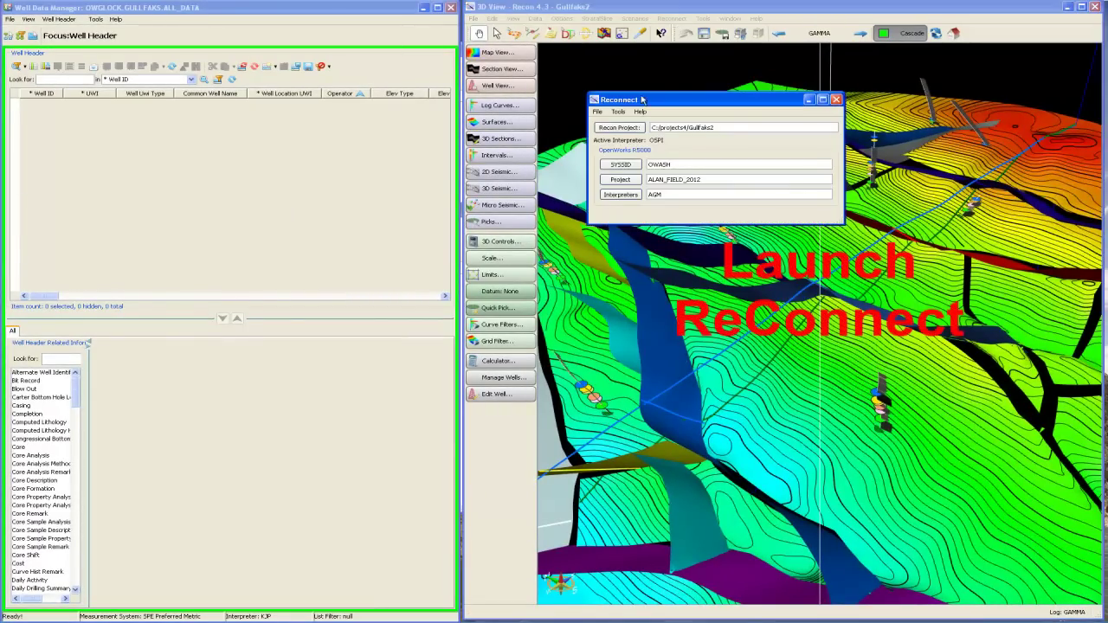
pyautogui.click(630, 169)
pyautogui.doubleClick(638, 105)
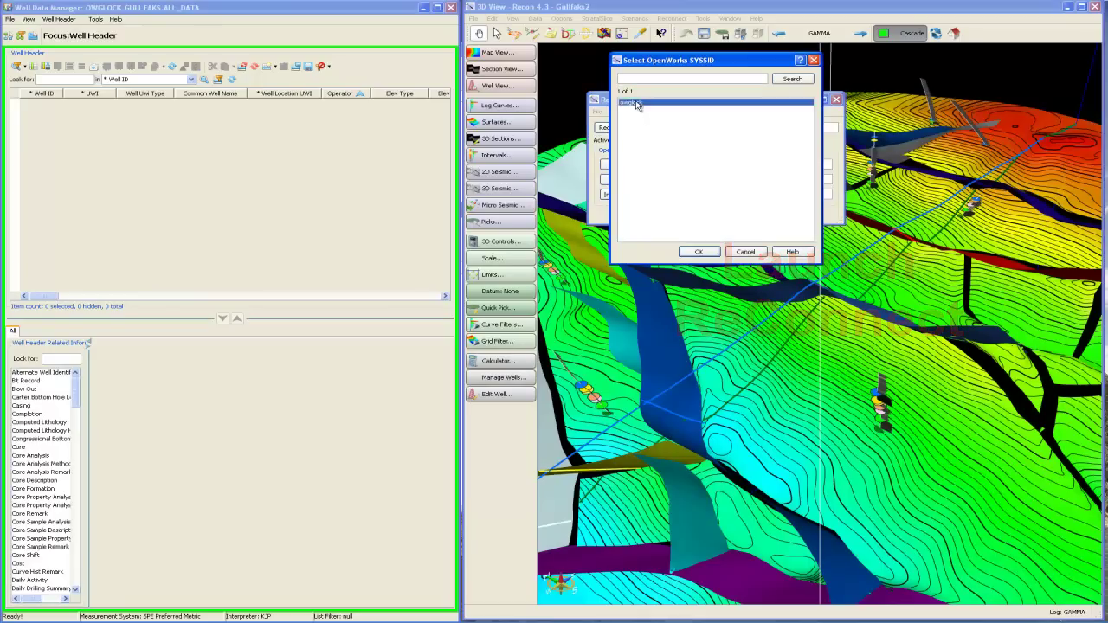
pyautogui.click(630, 179)
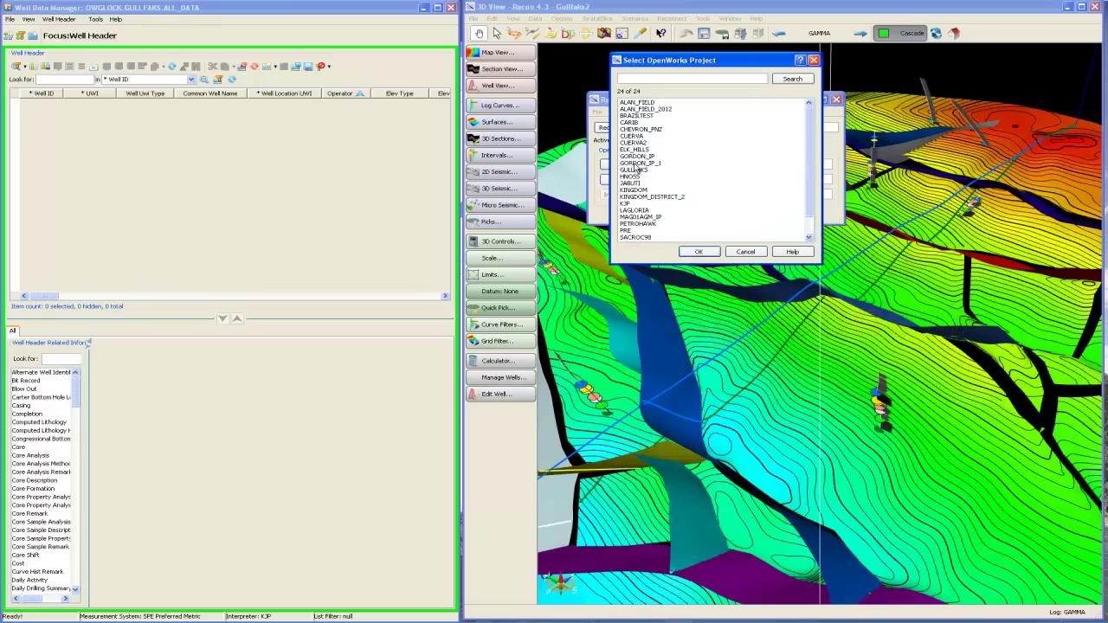
pyautogui.click(639, 171)
pyautogui.click(639, 173)
pyautogui.click(619, 195)
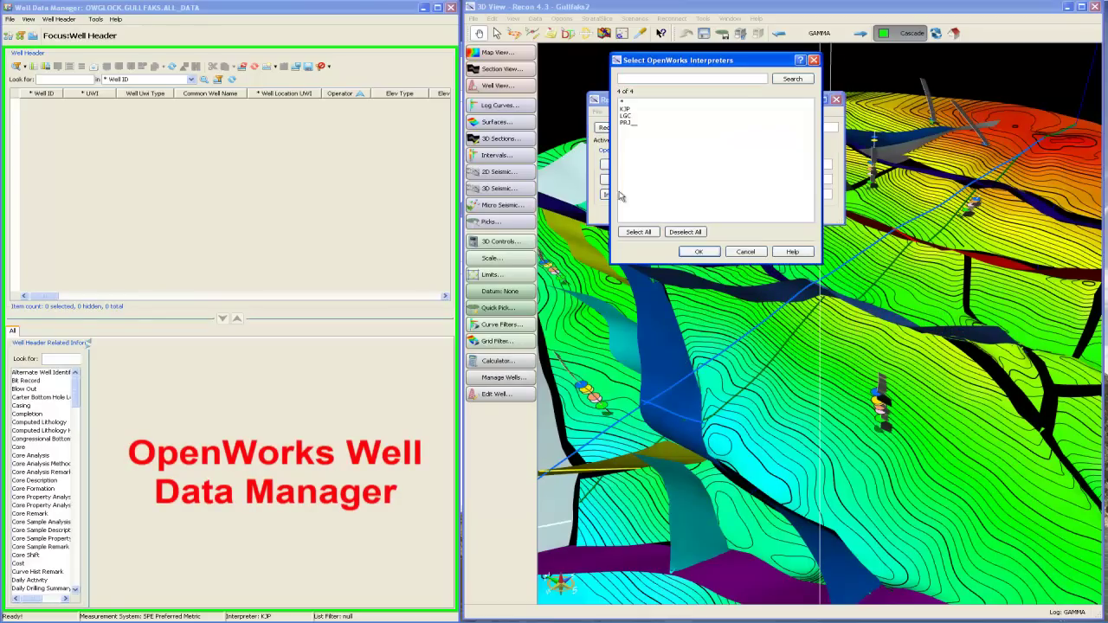
pyautogui.doubleClick(626, 109)
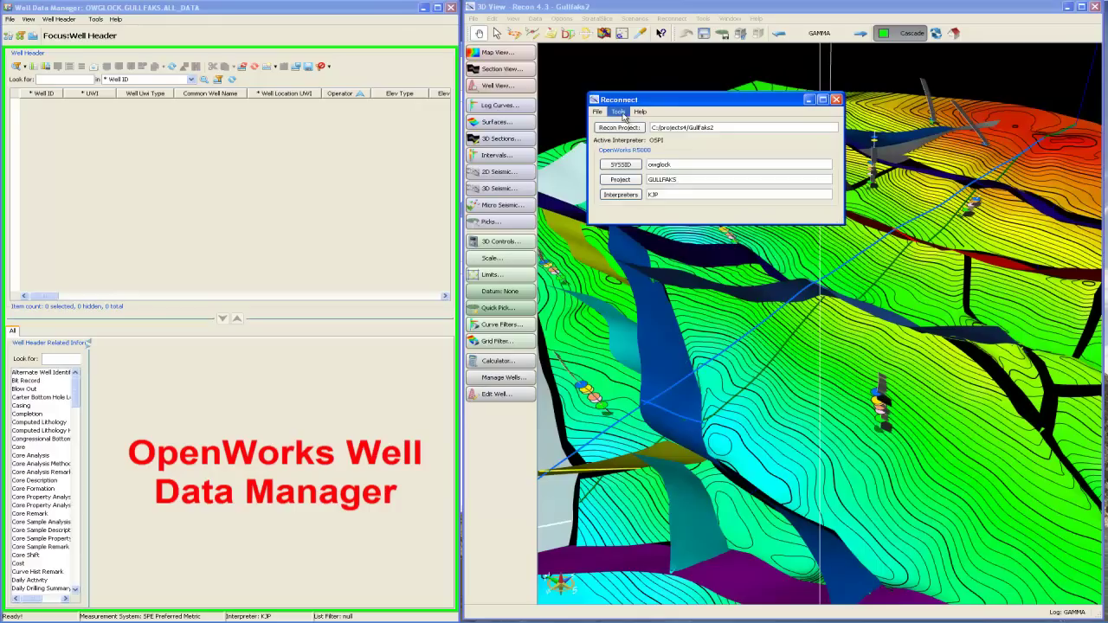
pyautogui.click(624, 115)
pyautogui.moveTo(624, 126)
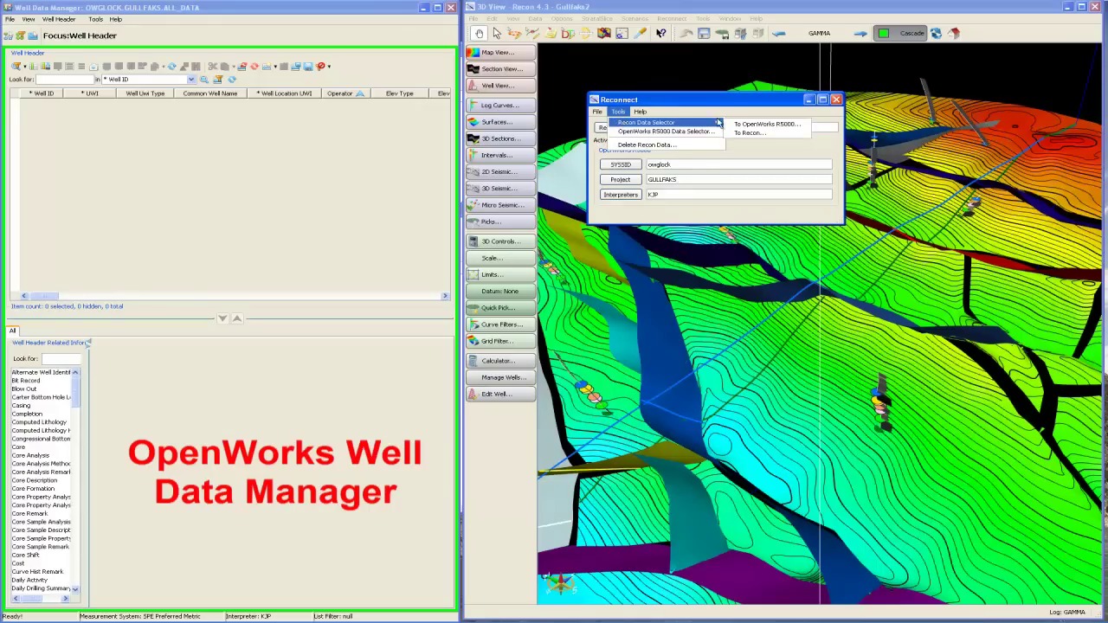
# - Send all data types, from well lists to fault sets, to OpenWorks R5000
pyautogui.click(734, 123)
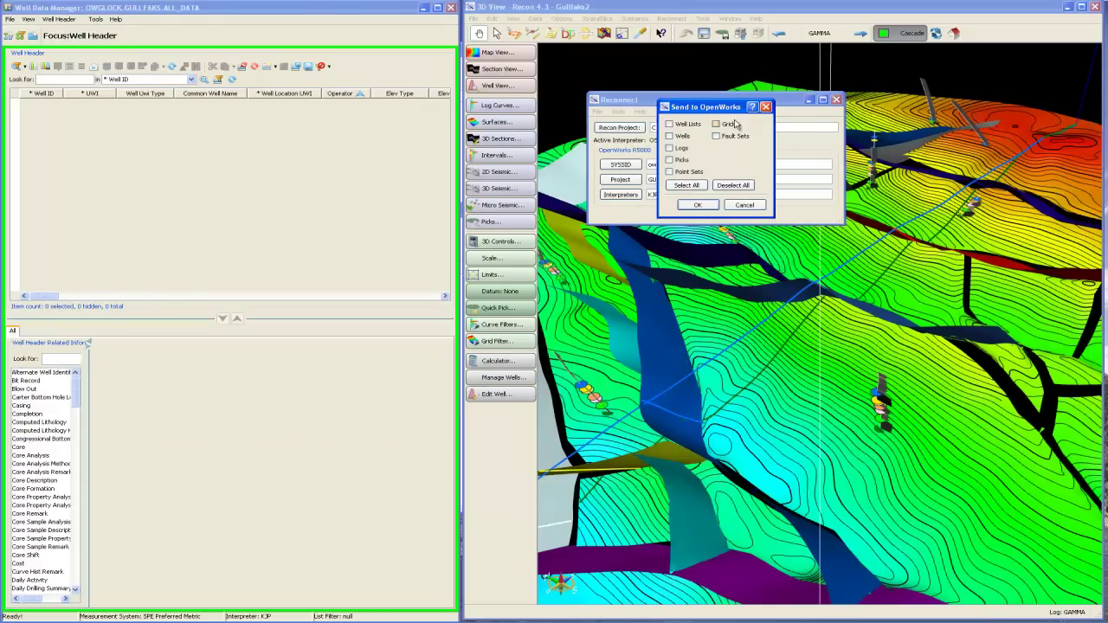
pyautogui.click(690, 187)
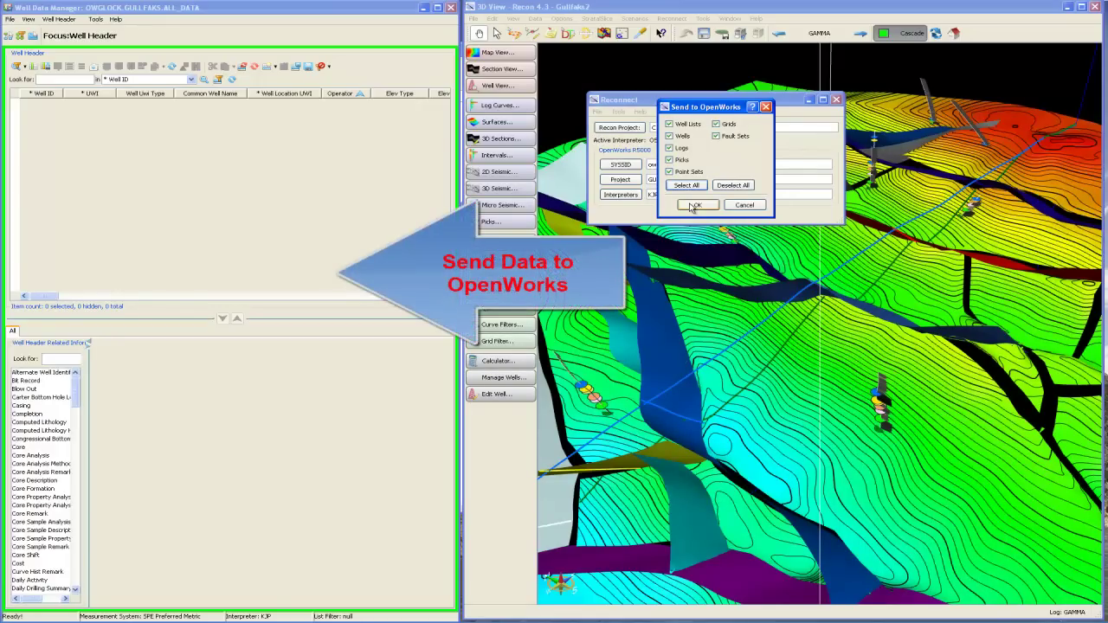
pyautogui.click(693, 207)
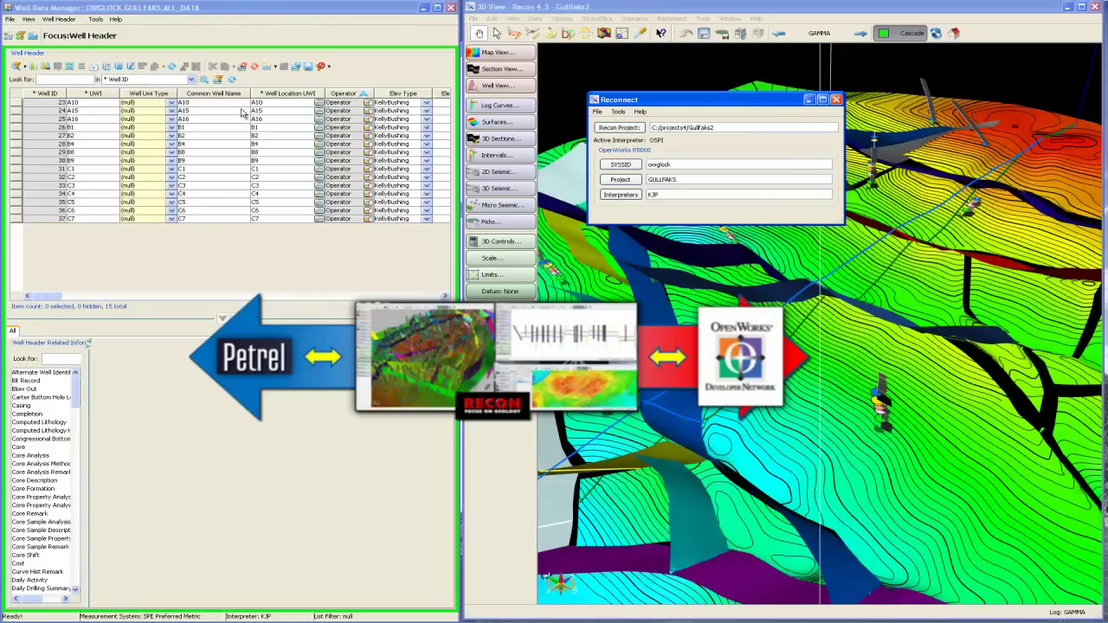
# - Select all 15 wells in the Well Header table and list their picks
pyautogui.click(21, 99)
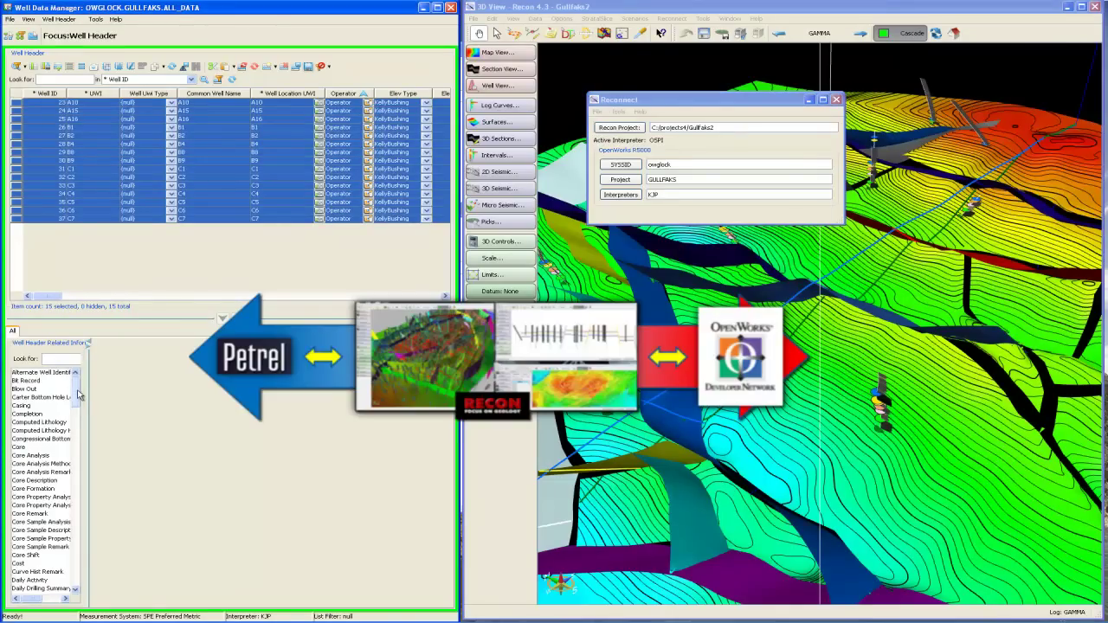
pyautogui.scroll(-15, 70, 432)
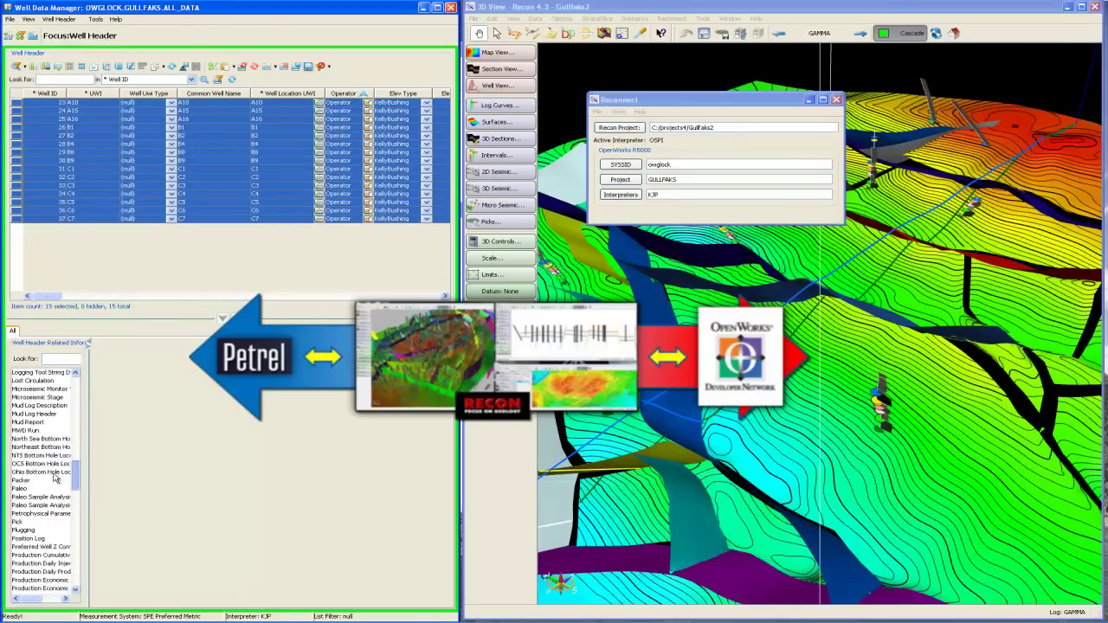
pyautogui.scroll(-4, 54, 475)
pyautogui.click(16, 431)
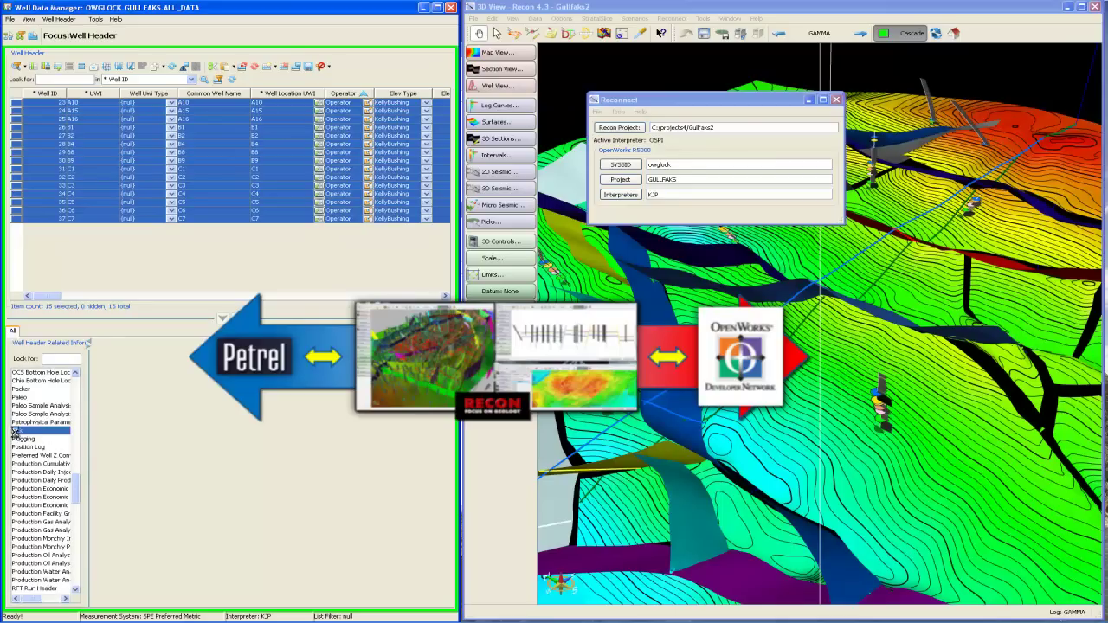